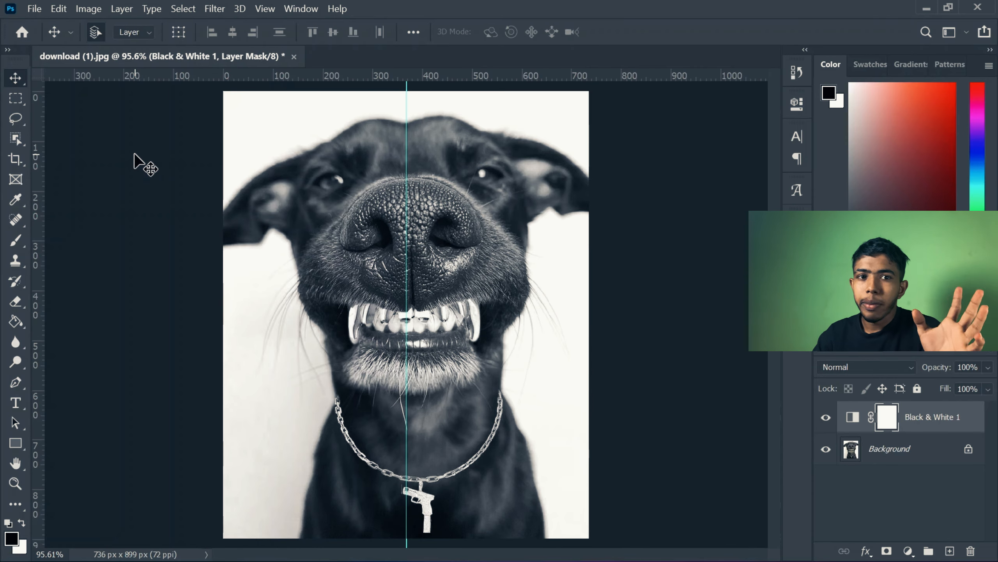
- Select the right half of the image with the Rectangular Marquee tool, from the vertical guide to the right edge
left_click(20, 101)
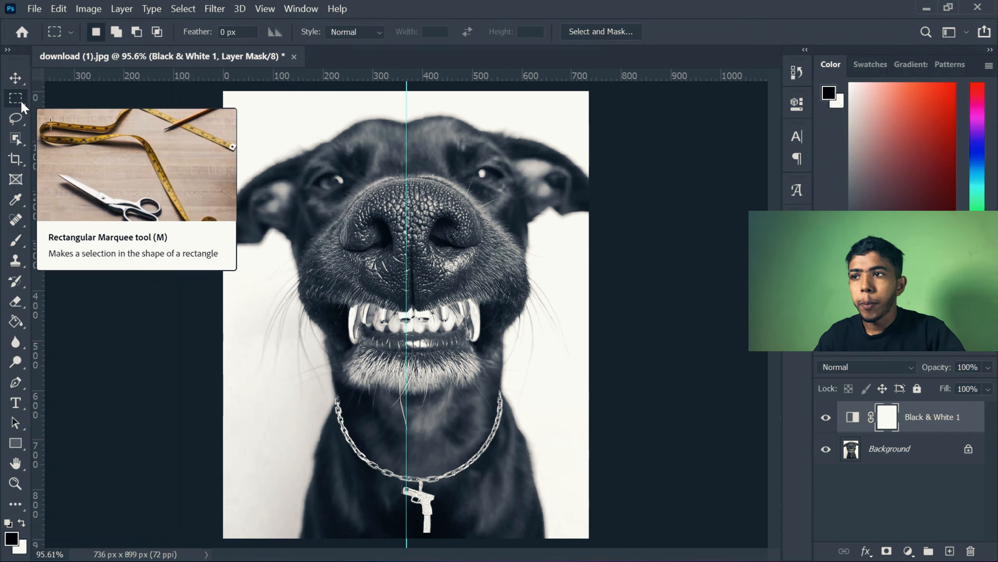
key("v")
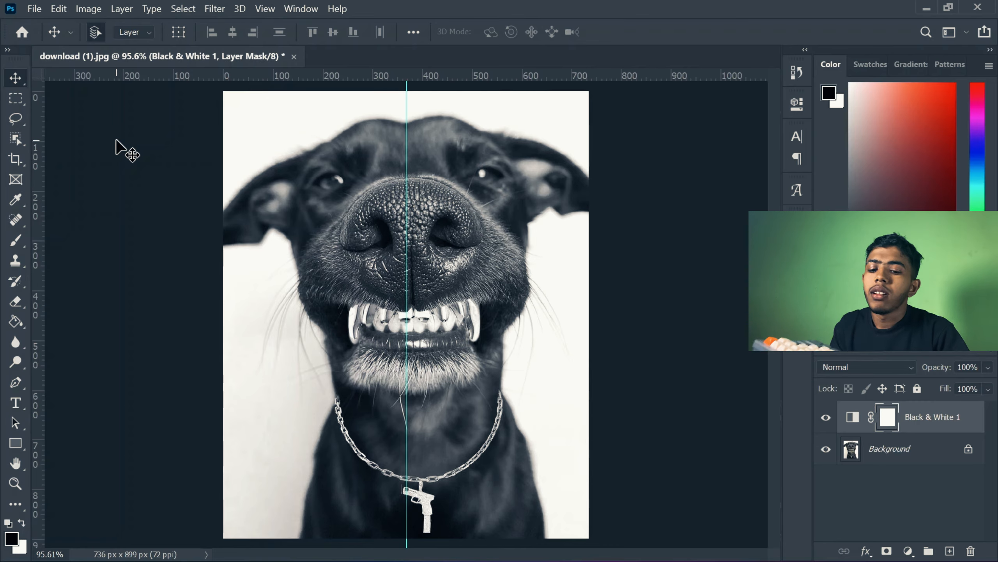
key("m")
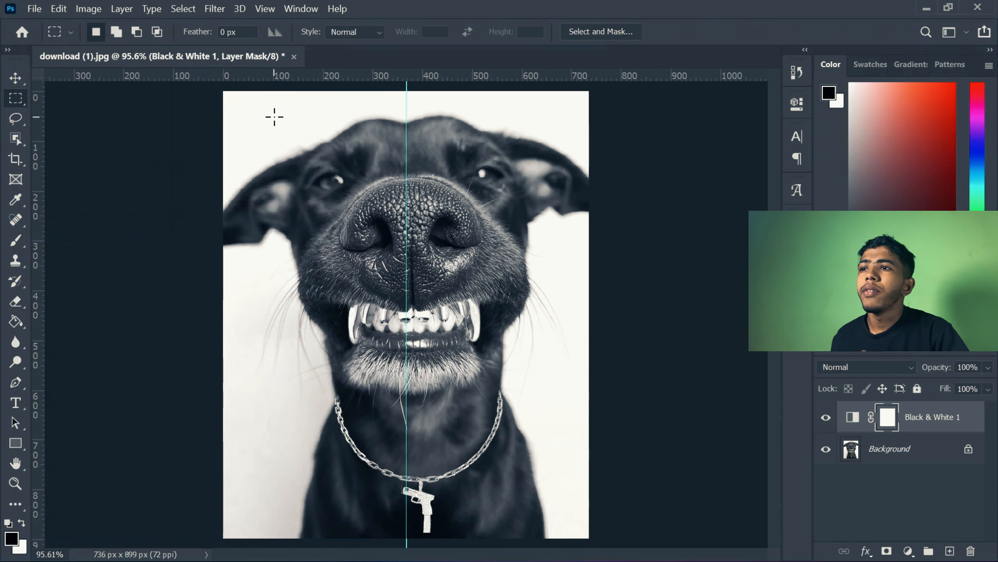
key("v")
key("m")
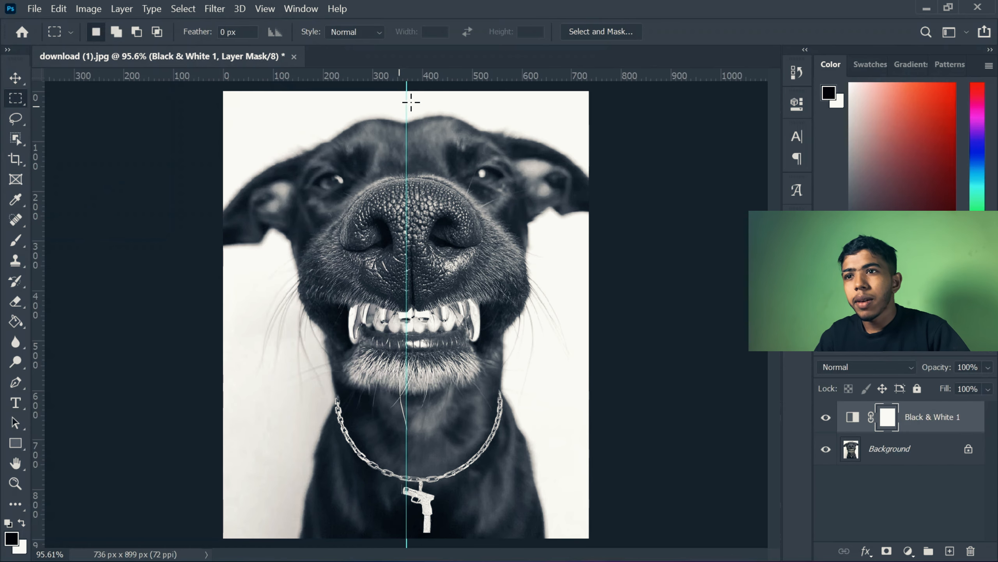
left_click_drag(407, 89, 649, 523)
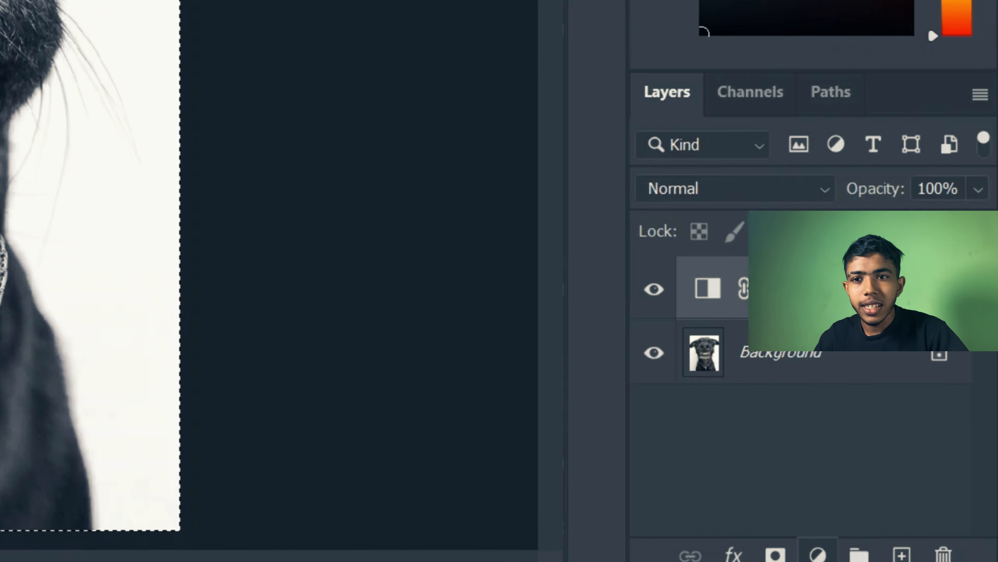
- Add a solid color fill layer in ff0000 over the selected half and set its blend mode to Multiply
left_click(914, 552)
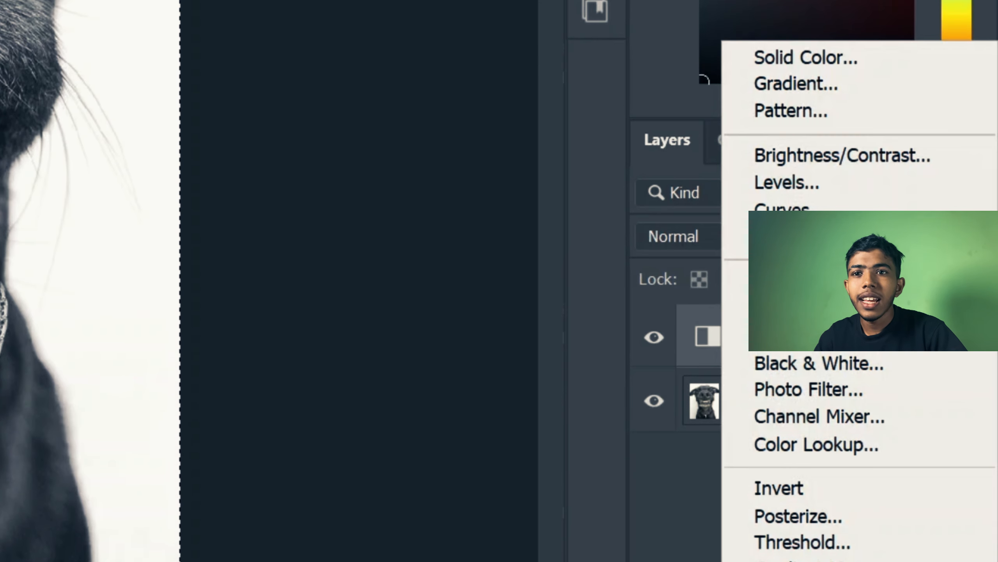
left_click(924, 63)
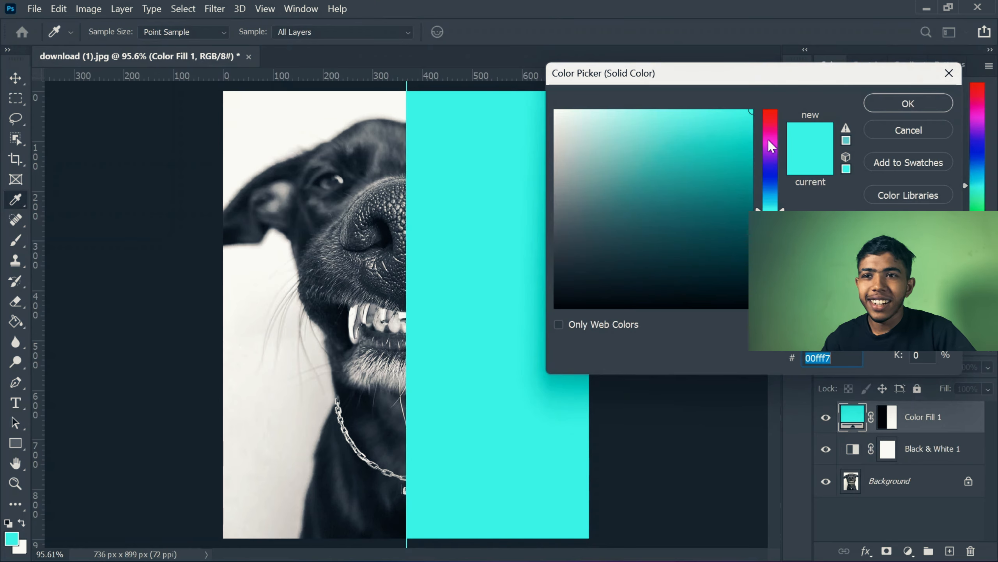
left_click_drag(768, 138, 780, 78)
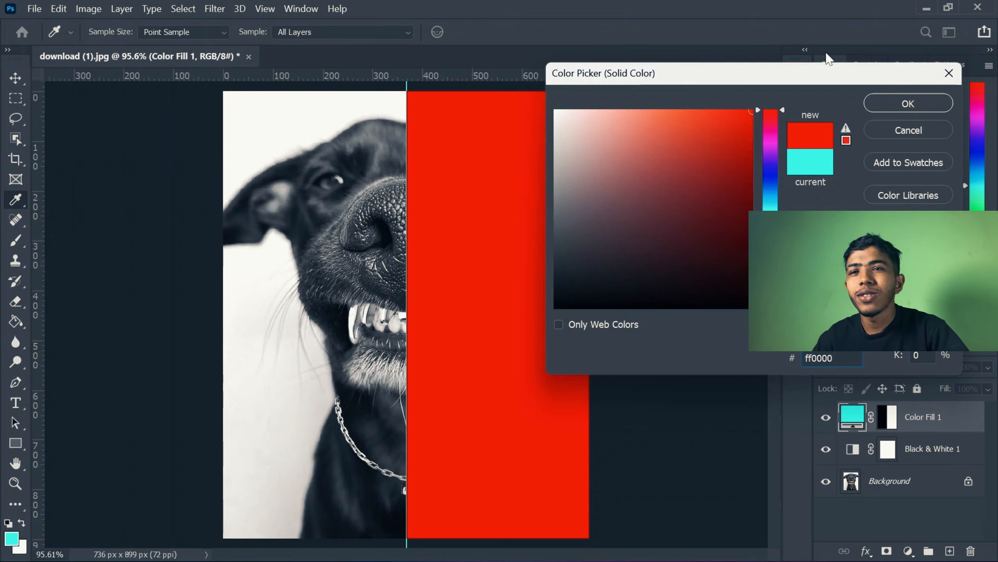
left_click(887, 110)
key("m")
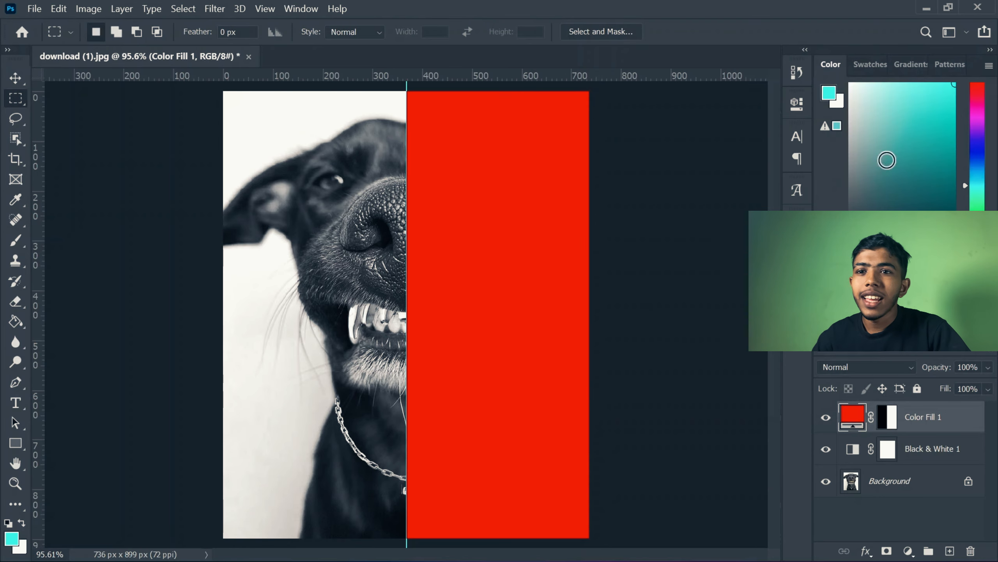
left_click(883, 365)
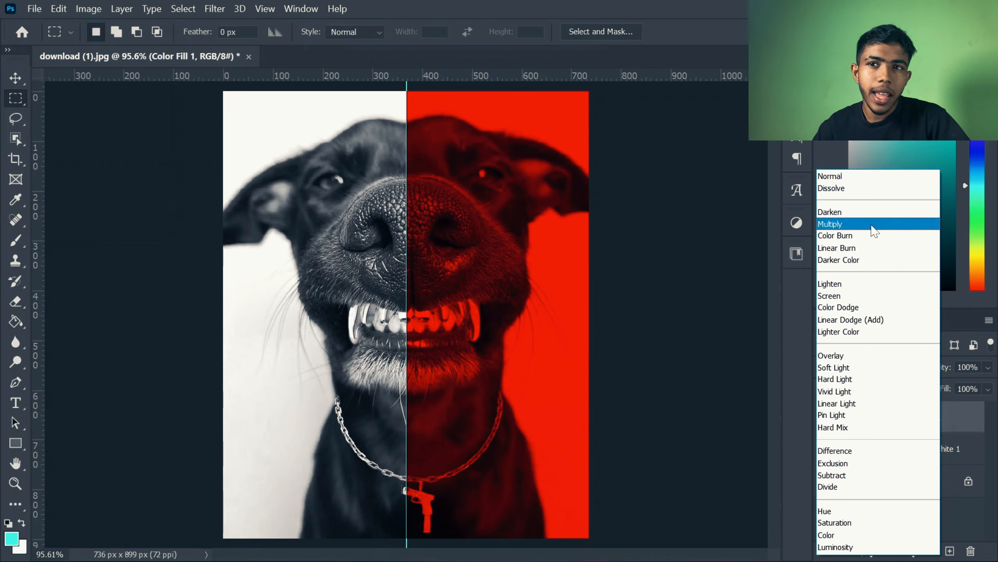
left_click(872, 226)
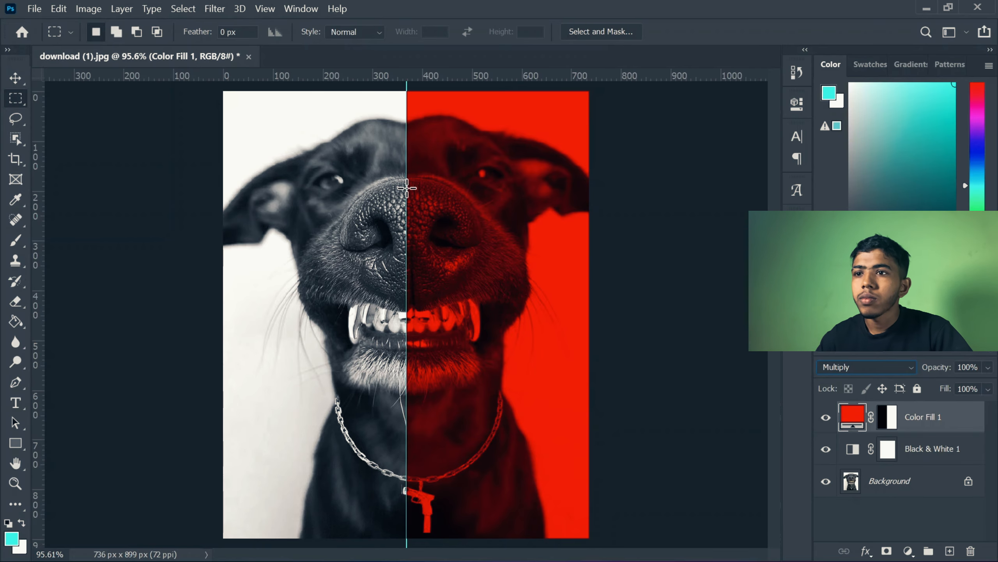
- Remove the vertical guide from the image's centre and inspect the edge between the two halves
key("v")
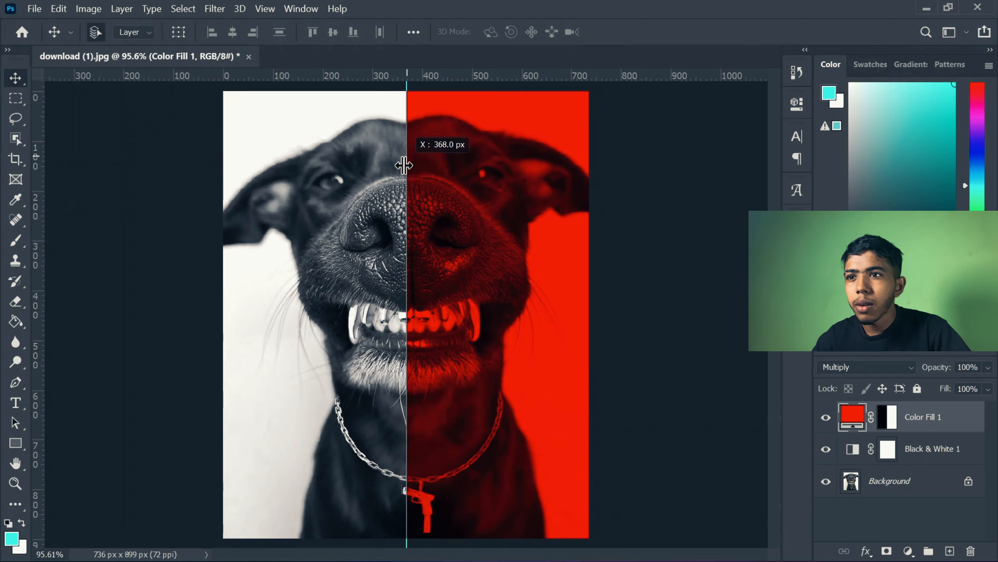
left_click_drag(401, 194, 41, 222)
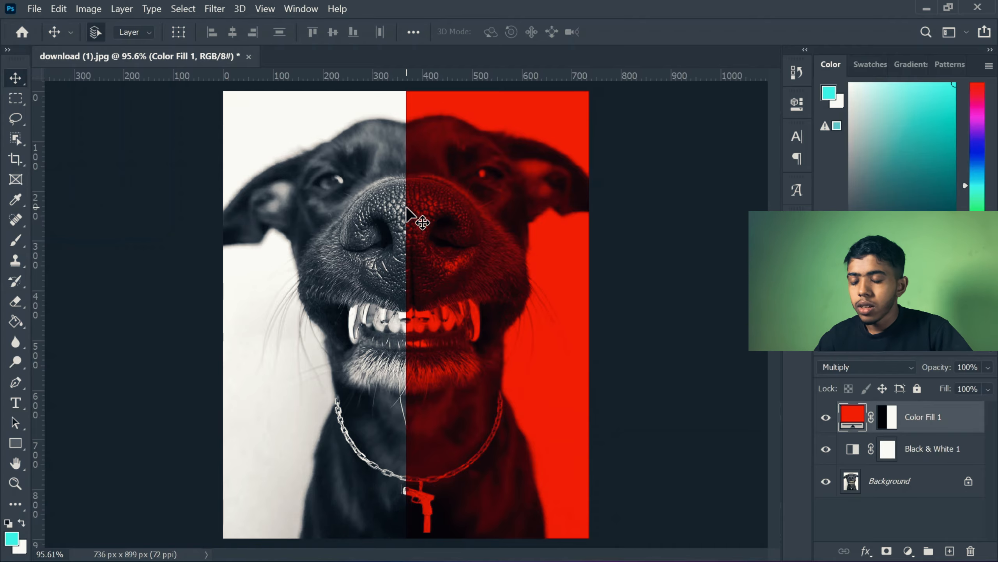
scroll(406, 207, "up", 10)
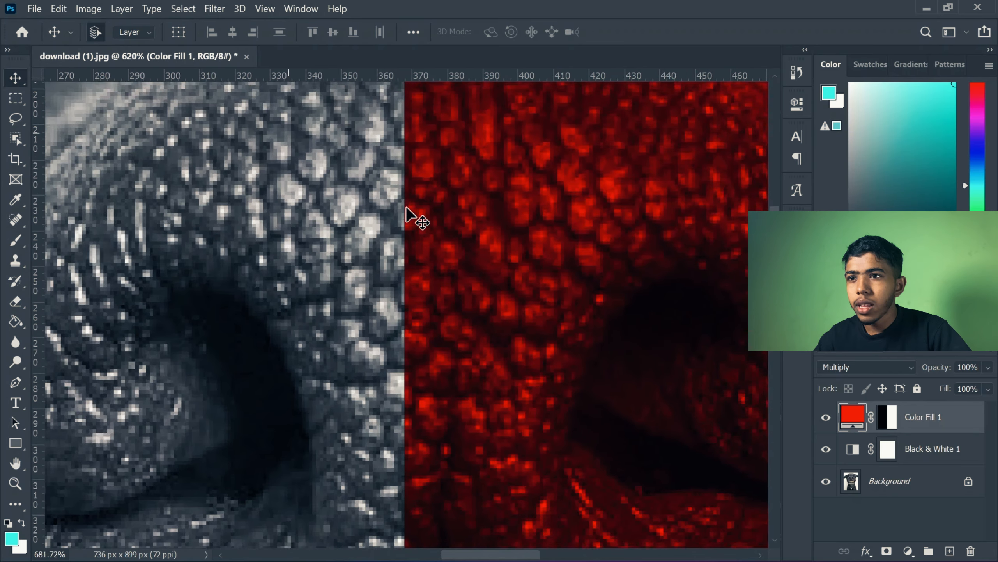
scroll(406, 214, "up", 2)
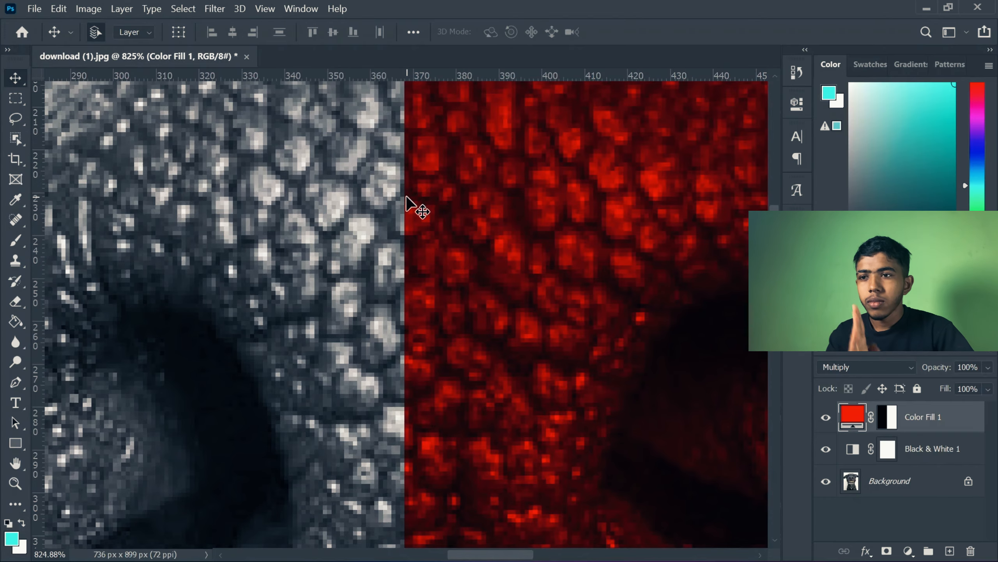
scroll(407, 309, "down", 10)
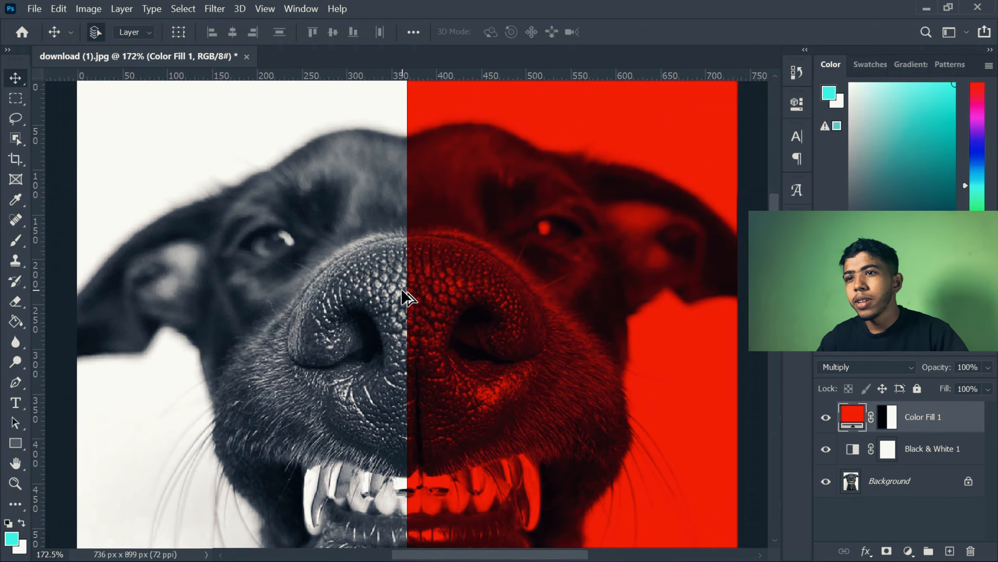
scroll(401, 289, "down", 5)
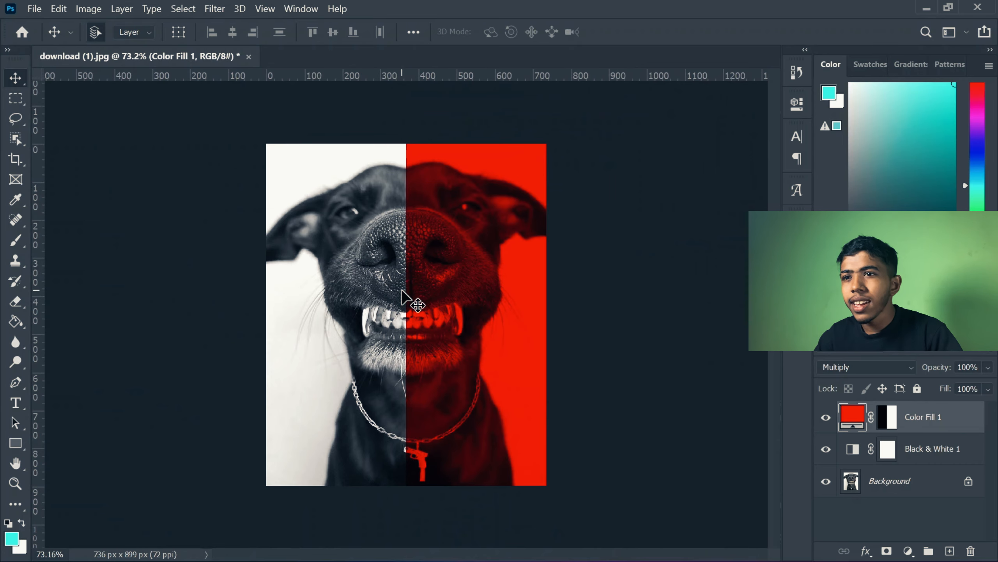
scroll(401, 289, "up", 2)
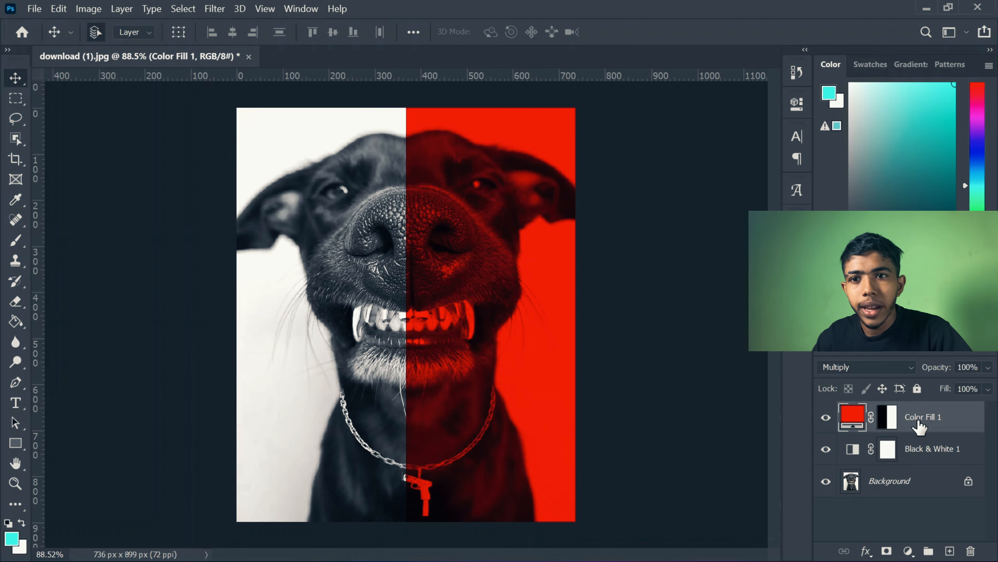
- Feather the red fill layer's mask by 37.2 px to soften the edge between the halves
left_click(886, 418)
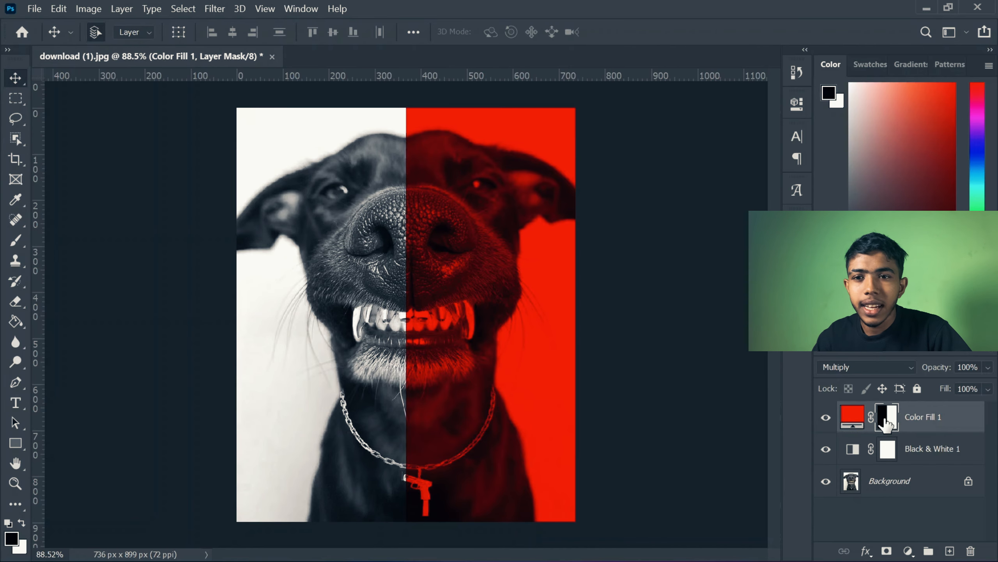
double_click(887, 418)
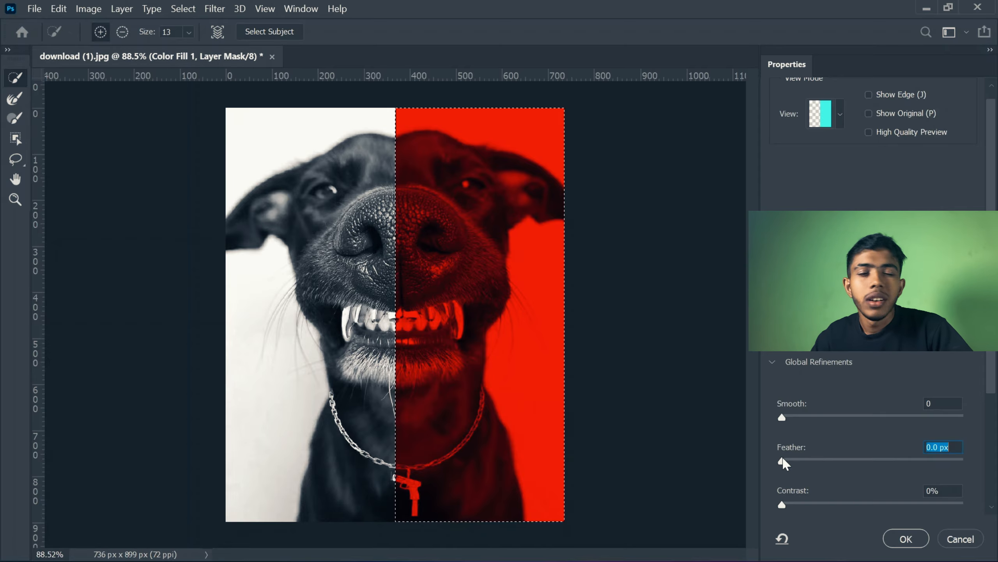
left_click_drag(838, 456, 872, 464)
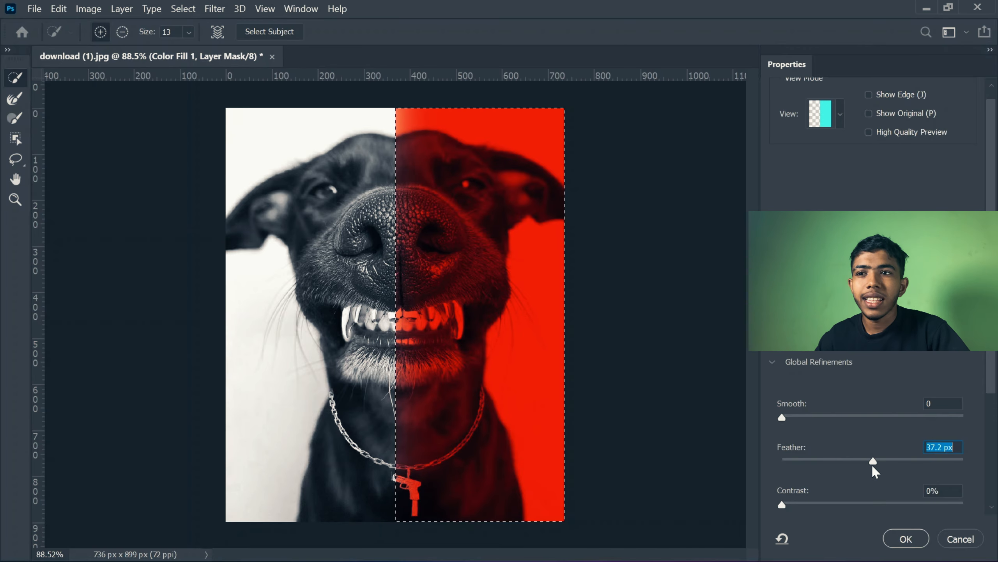
left_click(905, 539)
- Examine the feathered colour transition up close across the dog's head, teeth and neck chain
scroll(468, 352, "up", 6)
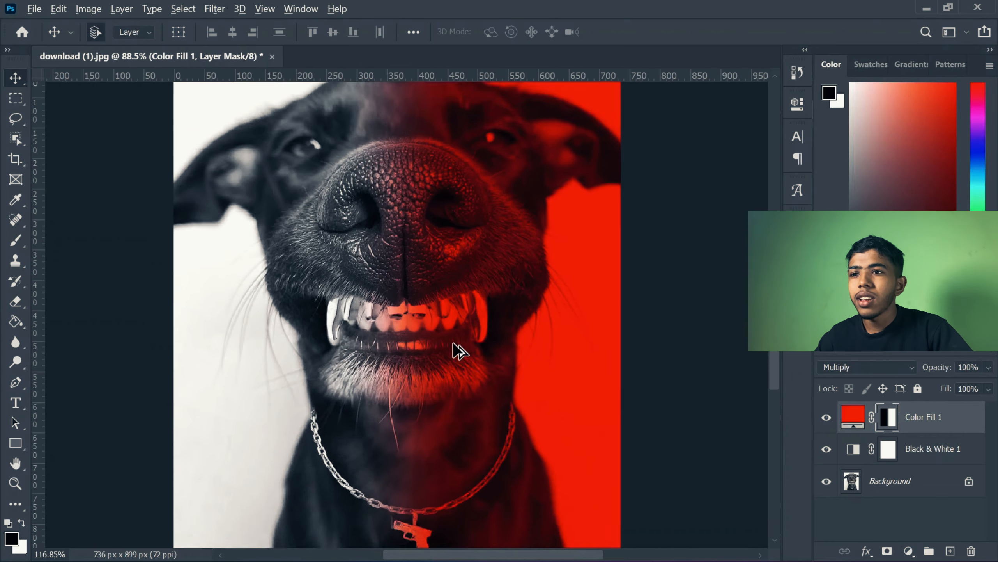
scroll(392, 254, "up", 6)
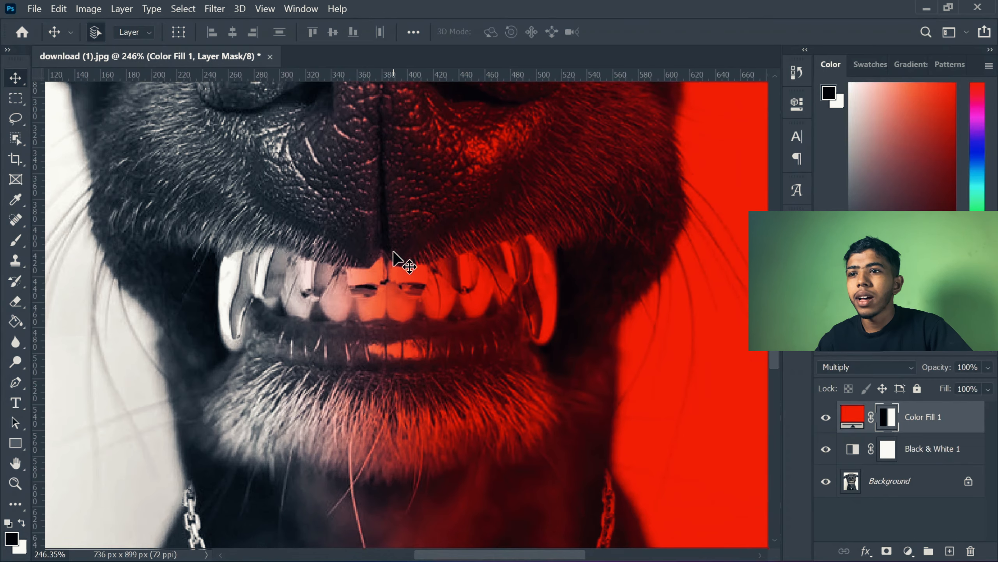
scroll(393, 254, "up", 2)
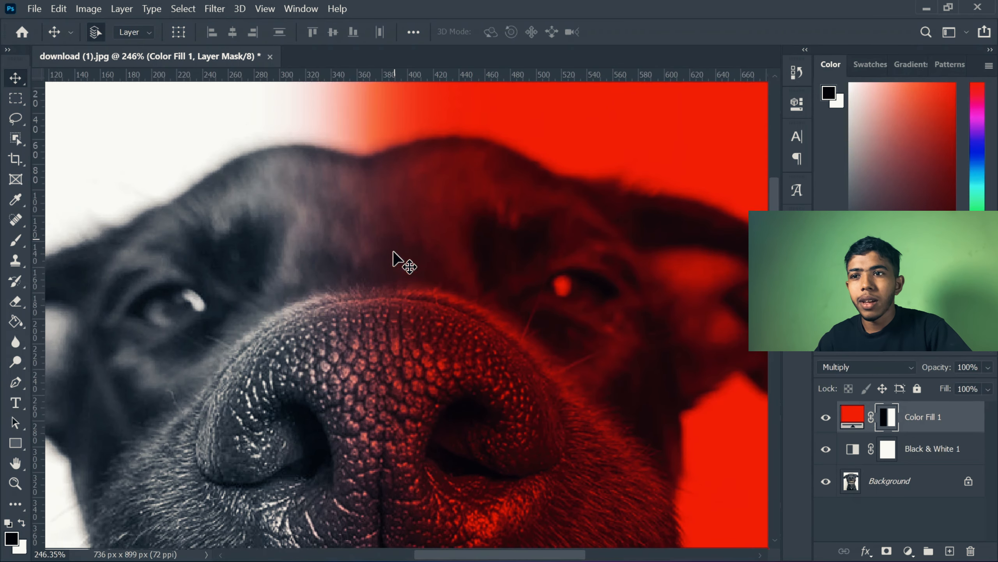
scroll(392, 254, "down", 5)
scroll(393, 254, "down", 1)
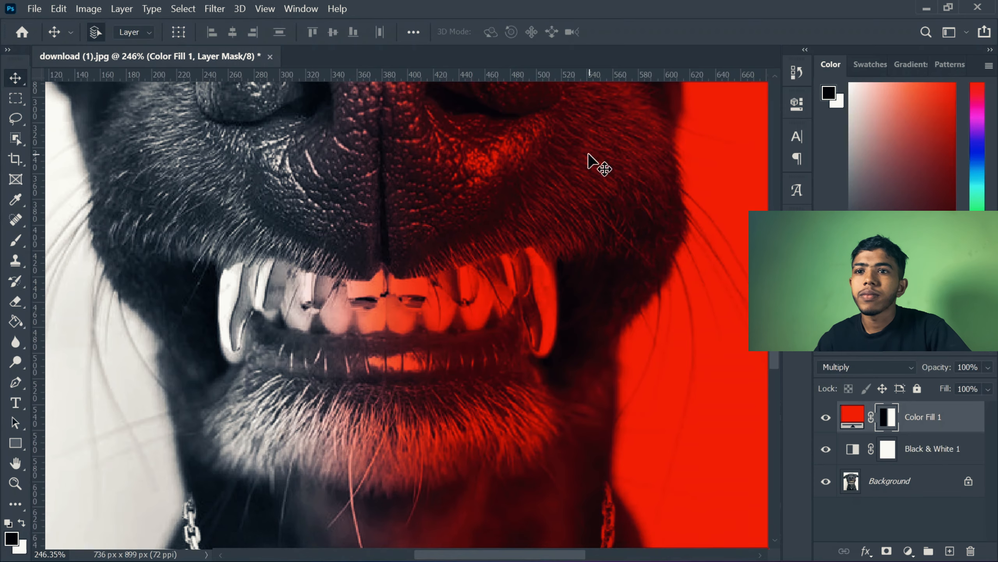
scroll(629, 316, "down", 5)
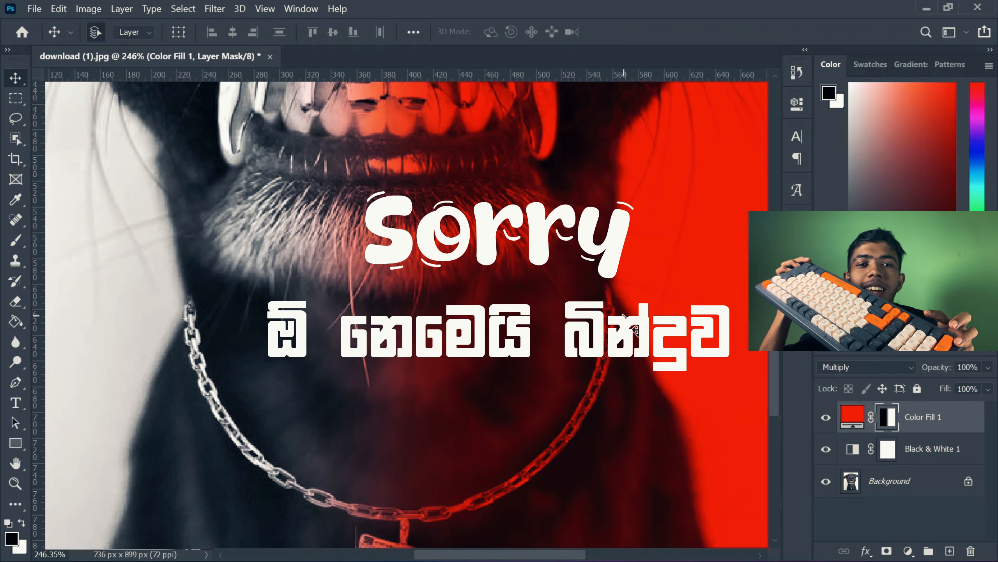
key("ctrl+0")
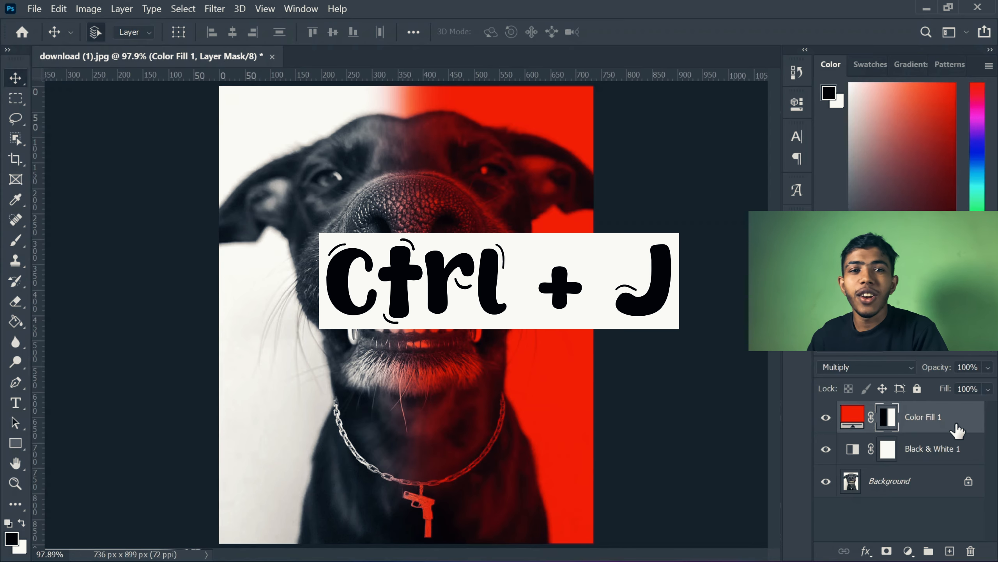
- Duplicate the red color fill layer and invert the duplicate's layer mask
key("ctrl+j")
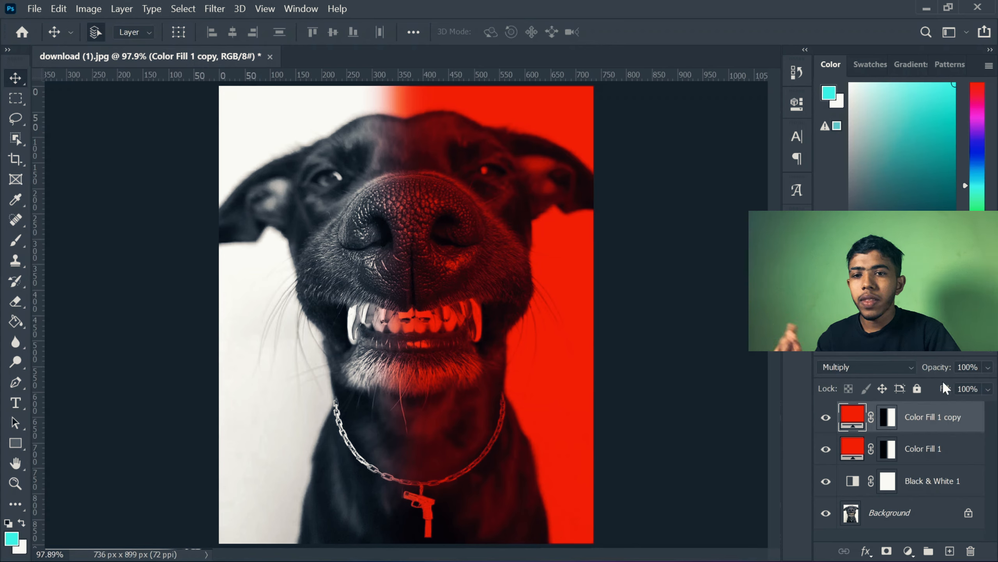
left_click(887, 420)
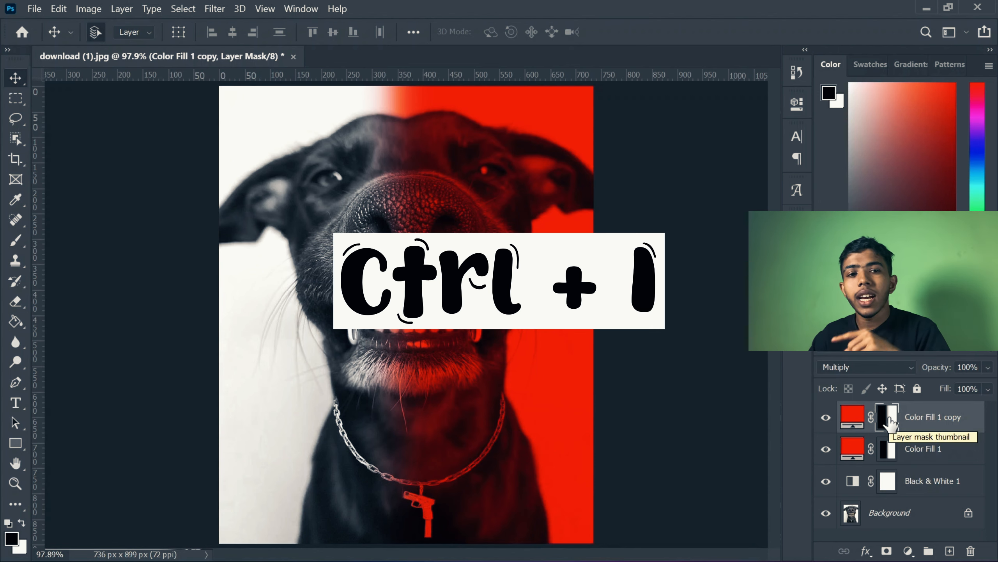
left_click_drag(890, 422, 890, 422)
key("ctrl+i")
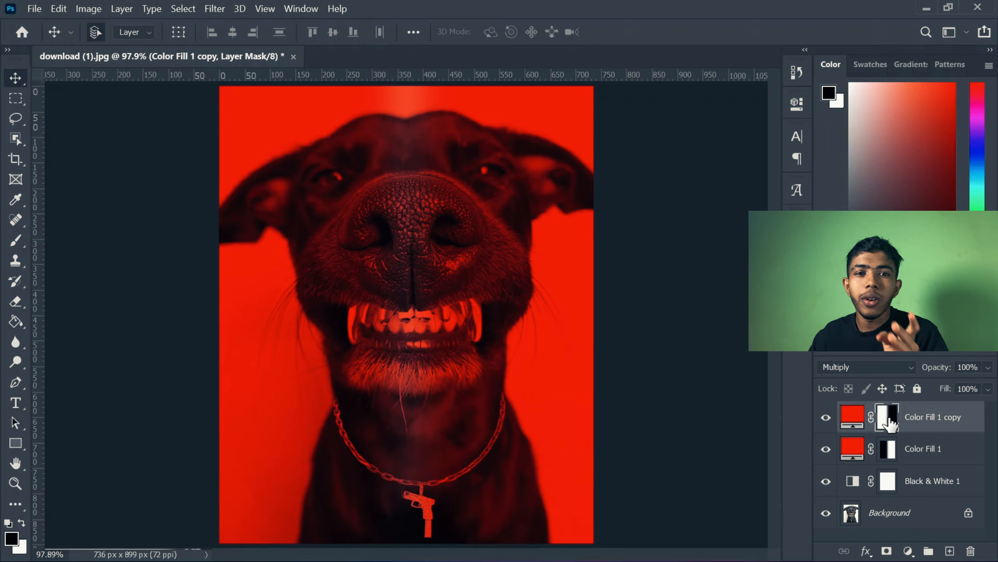
- Change the duplicated fill layer's color to turquoise 00ffd2
left_click(855, 418)
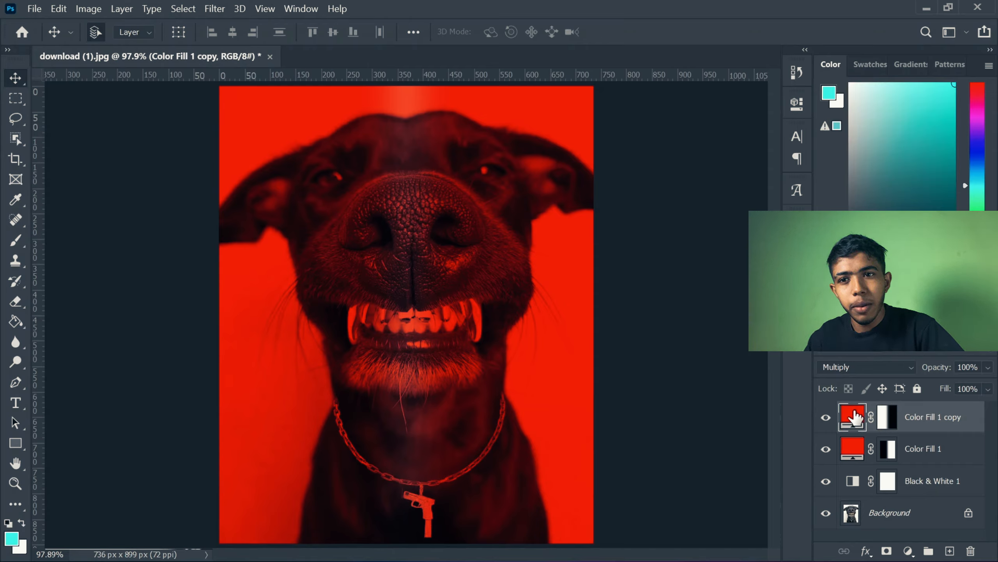
double_click(855, 417)
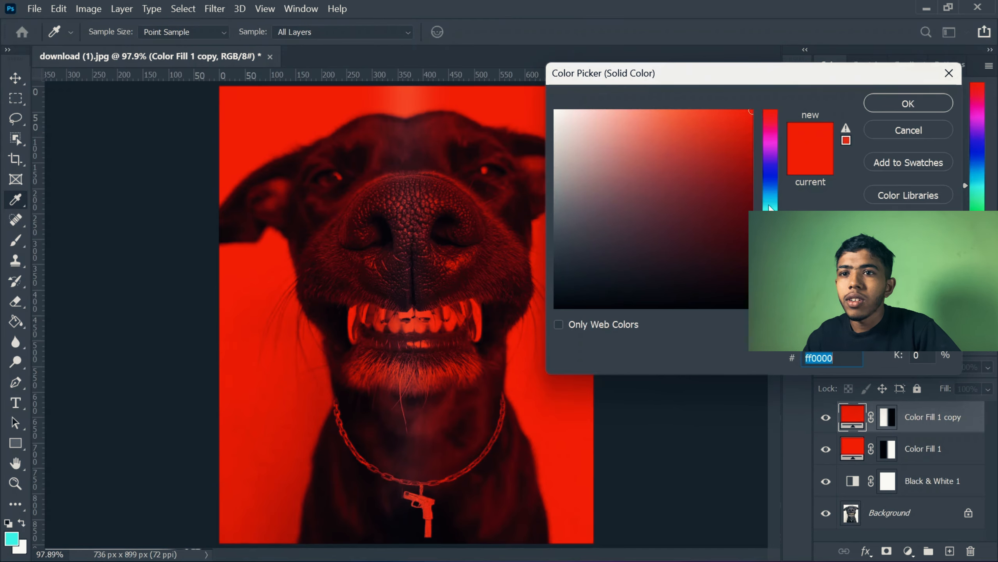
mouse_move(770, 207)
left_mouse_down()
mouse_move(774, 125)
mouse_move(770, 212)
left_mouse_up()
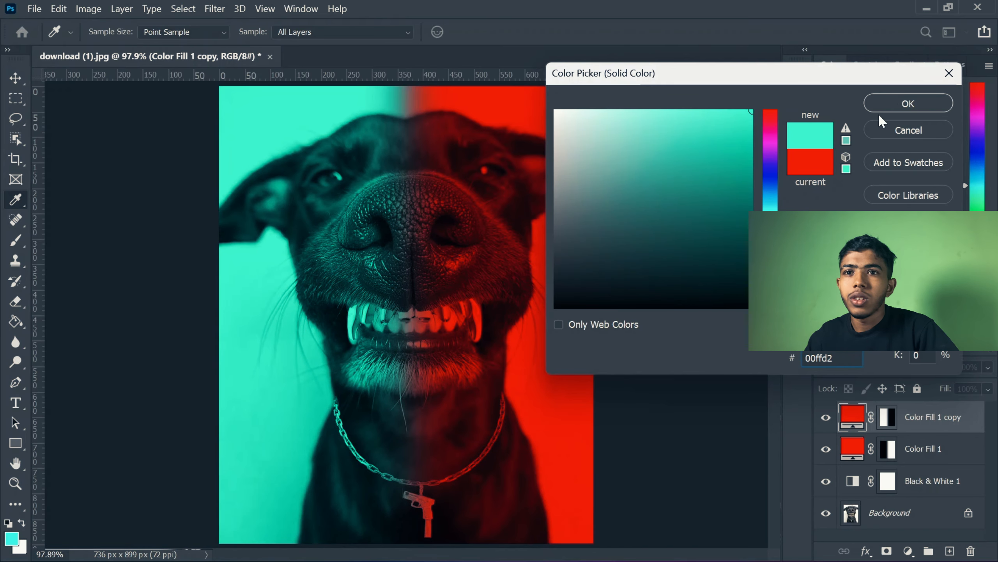
left_click(908, 104)
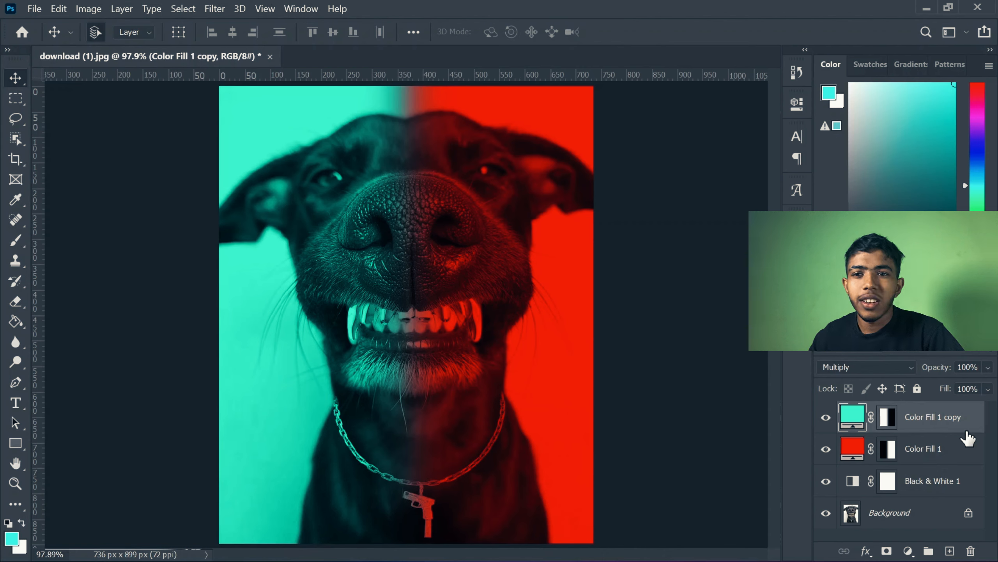
- Select the turquoise and red color fill layers together
left_click(972, 453, "shift")
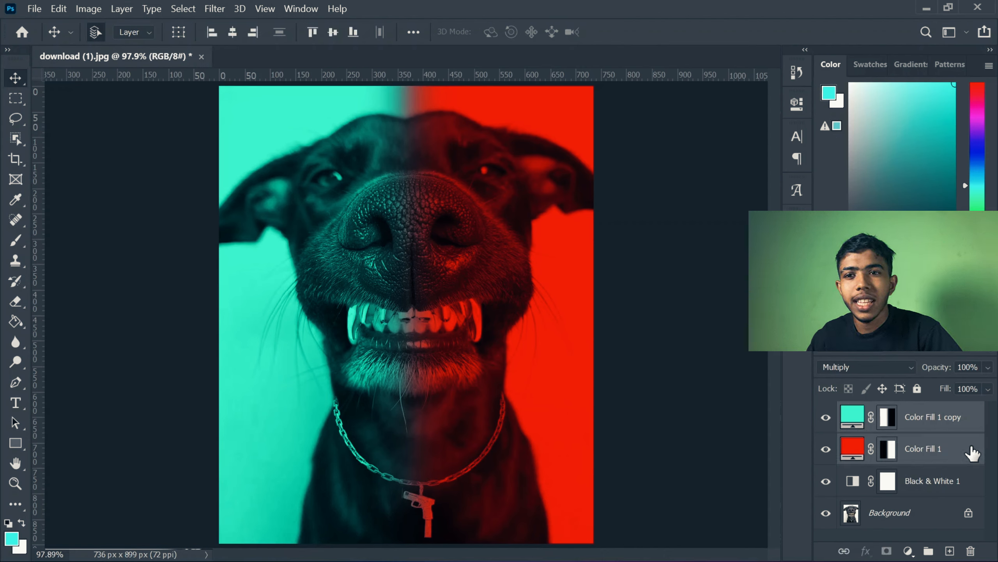
left_click(972, 430)
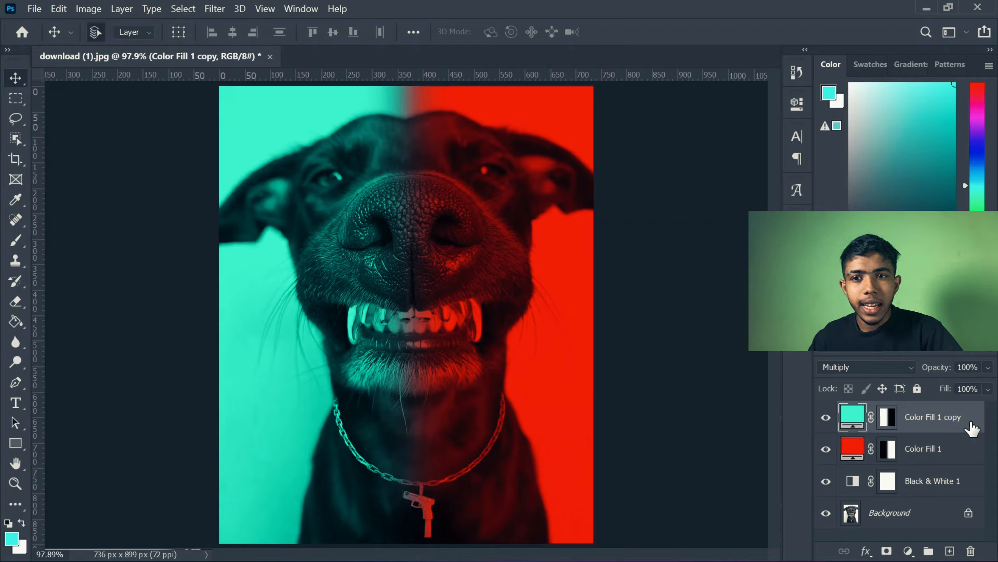
left_click(965, 453, "shift")
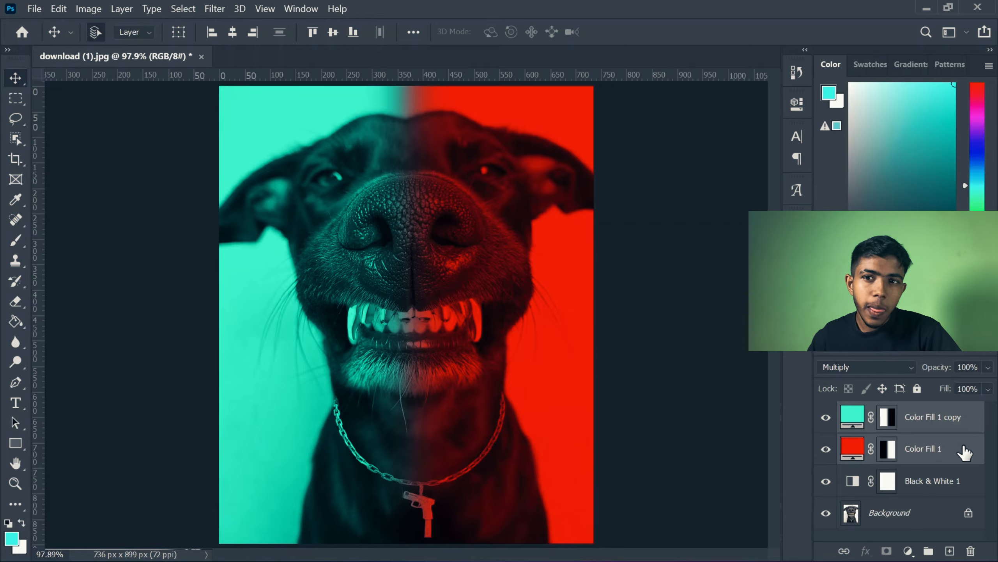